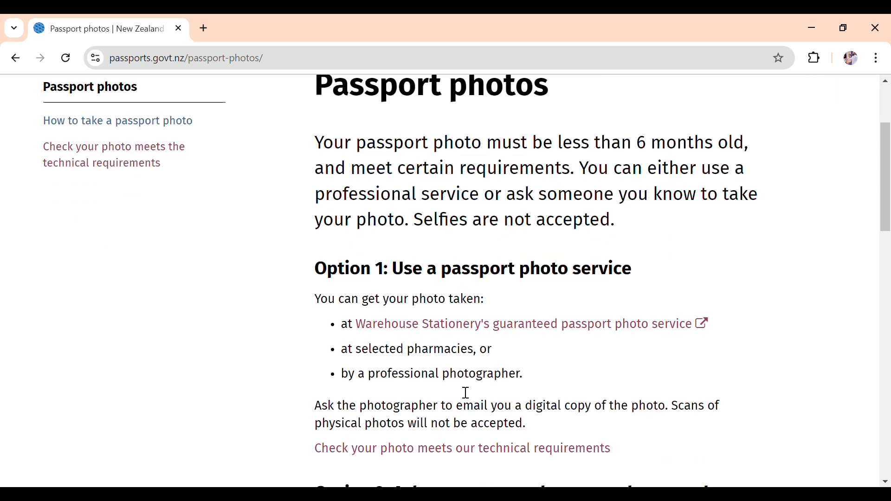
Step: Read the two options for getting a passport photo taken and the rest of the Passport photos page
left_click_drag(341, 326, 548, 384)
scroll(548, 387, "down", 3)
scroll(548, 387, "down", 3)
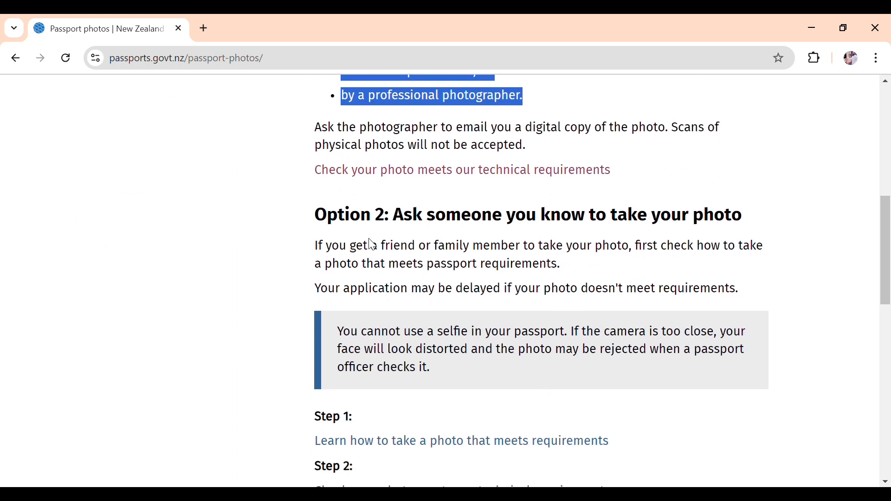
left_click(358, 200)
scroll(442, 256, "down", 1)
scroll(442, 256, "down", 1)
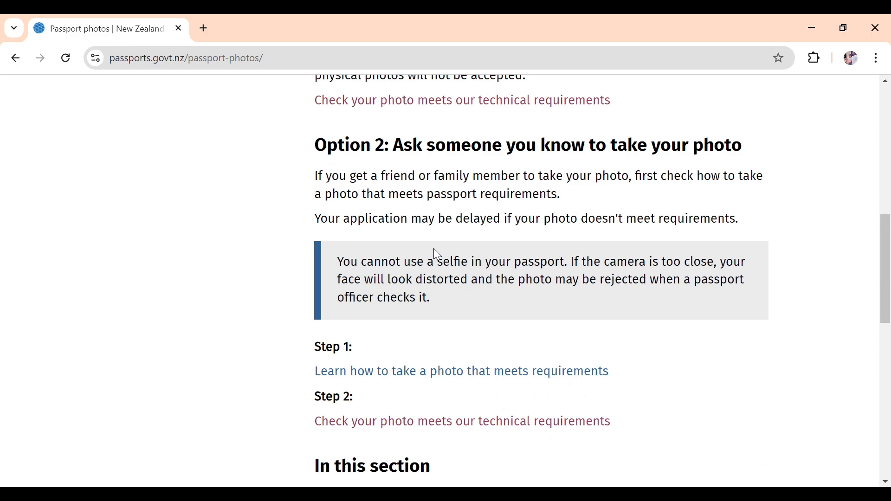
scroll(437, 255, "down", 6)
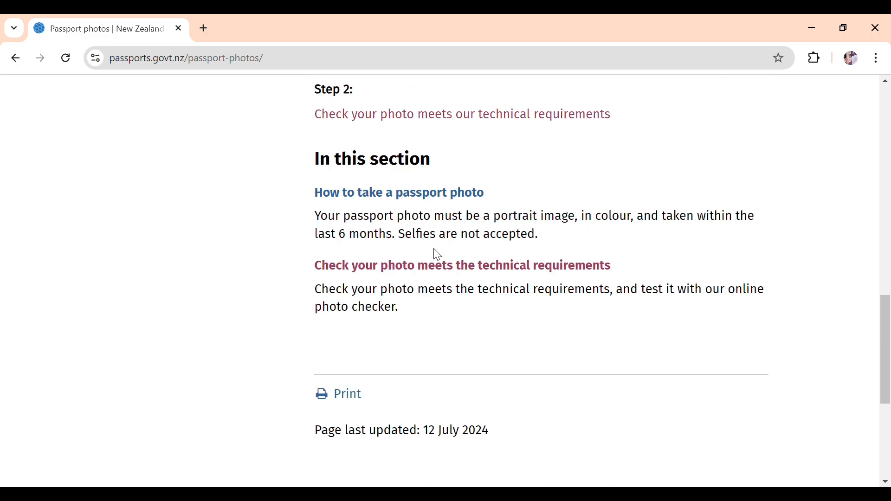
scroll(442, 256, "up", 1)
scroll(442, 256, "up", 8)
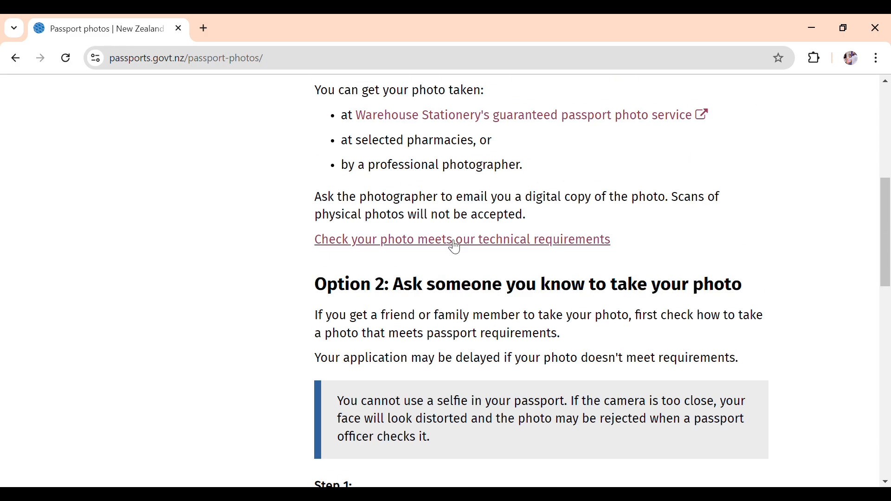
Step: Open the page on checking that the photo meets the technical requirements and read the requirements list
left_click(454, 241)
scroll(408, 328, "down", 4)
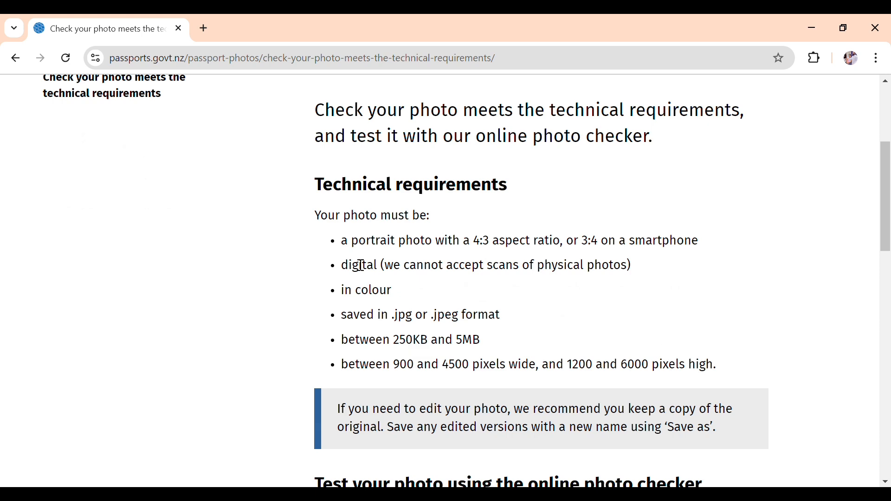
left_click_drag(355, 247, 720, 376)
scroll(591, 396, "down", 3)
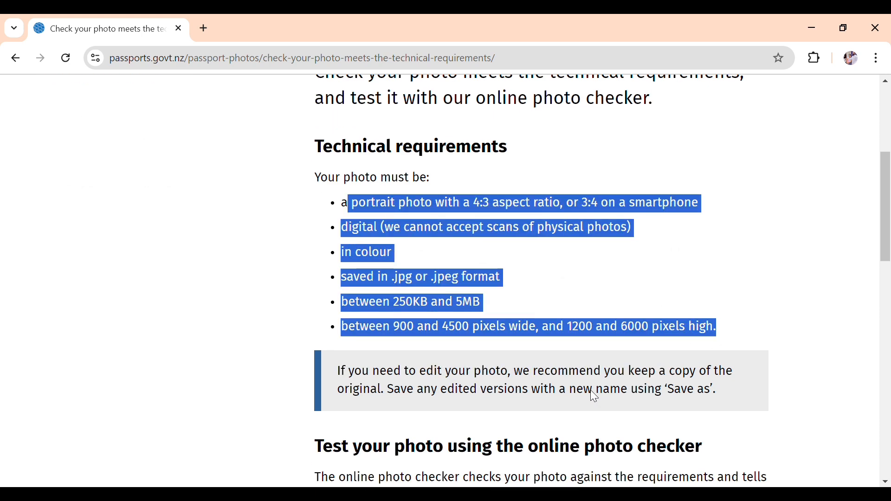
Step: Open the online photo checker, agree to its terms and conditions, and continue
left_click(448, 321)
scroll(448, 320, "down", 3)
left_click(446, 310)
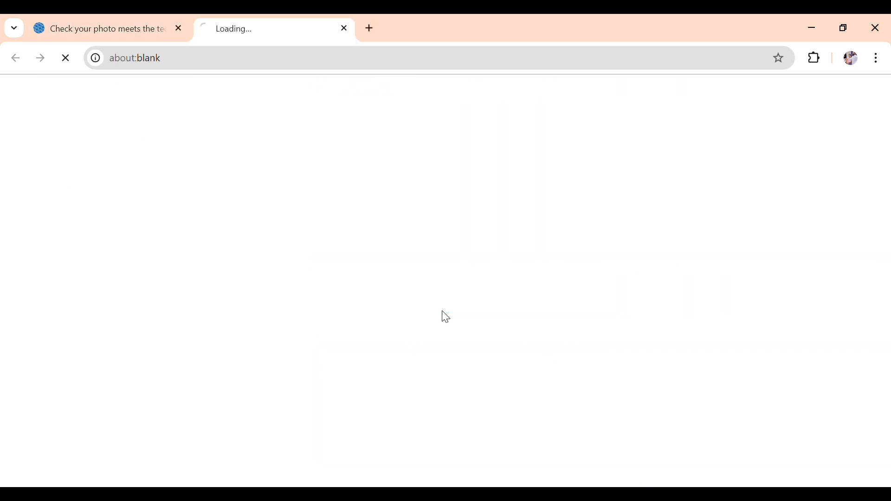
scroll(368, 342, "down", 3)
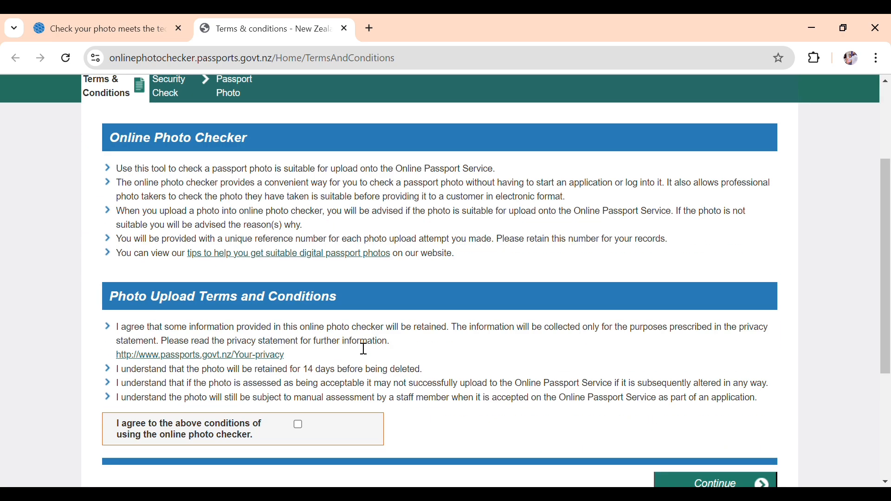
scroll(364, 349, "down", 2)
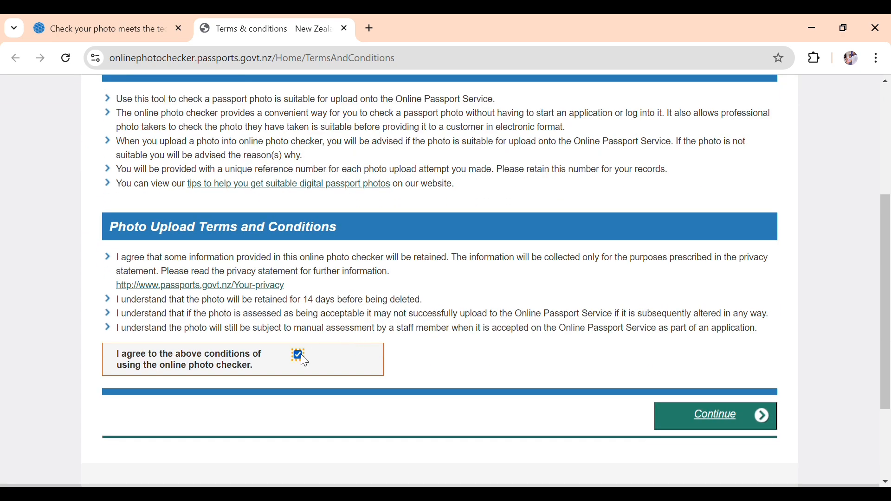
left_click(690, 422)
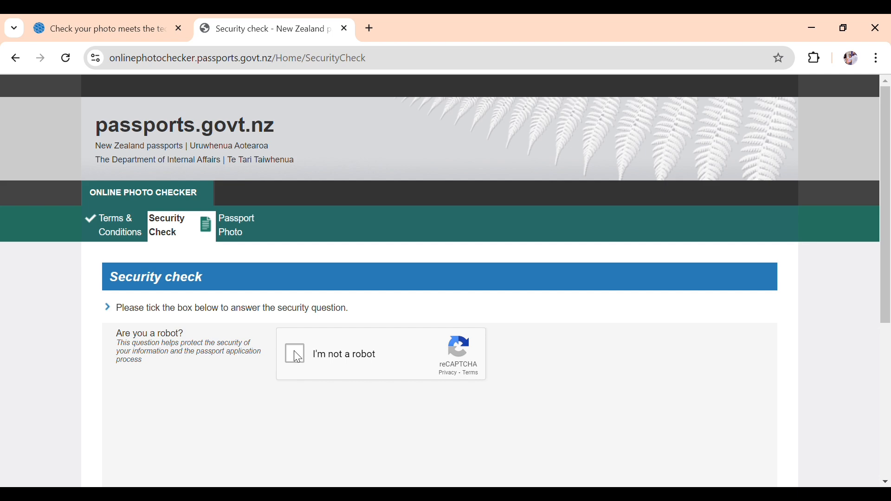
Step: Complete the "I'm not a robot" security check and continue to the passport photo page
left_click(297, 356)
scroll(330, 358, "down", 5)
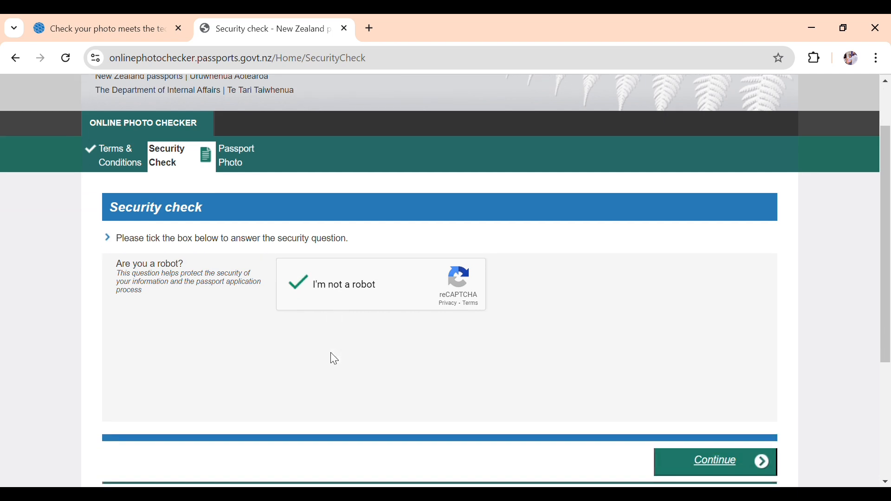
left_click(718, 330)
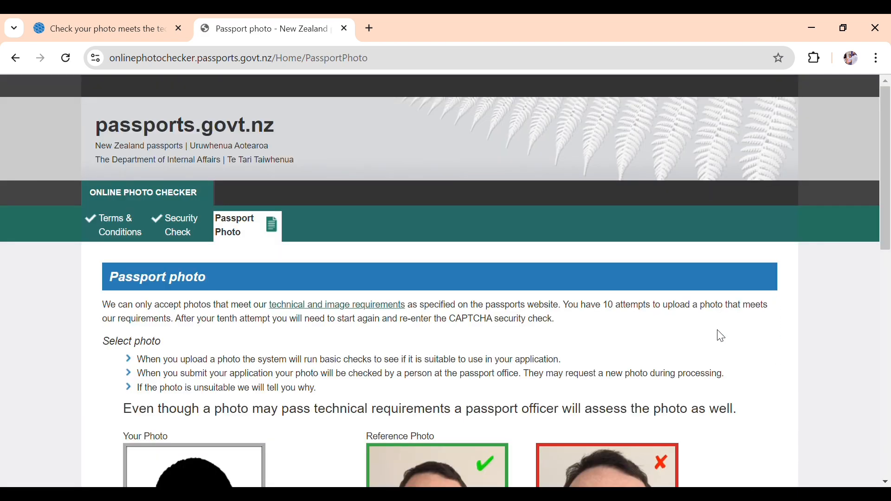
Step: Upload the baby's passport photo to the photo checker and read the assessment message
scroll(365, 377, "down", 6)
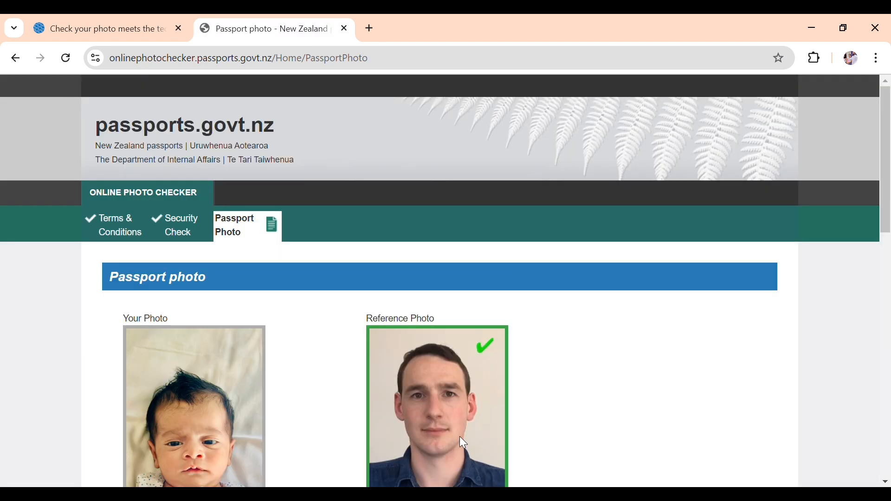
scroll(549, 368, "down", 9)
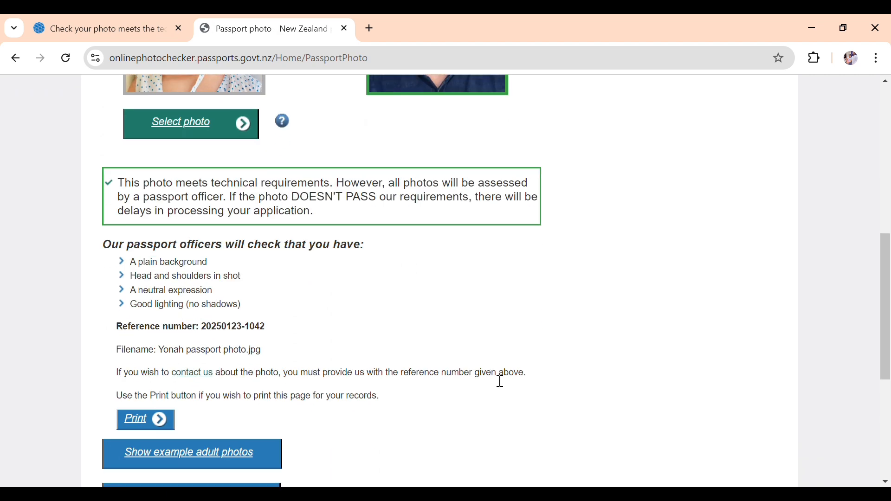
left_click_drag(157, 183, 346, 212)
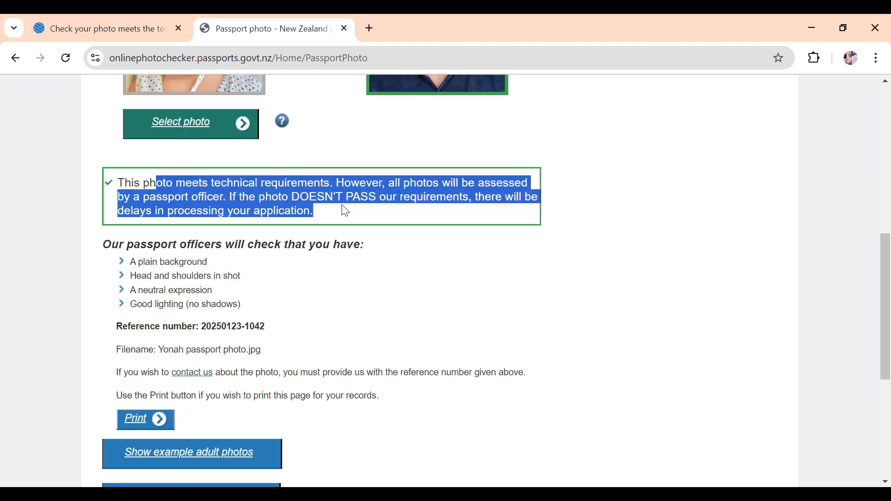
scroll(424, 255, "up", 9)
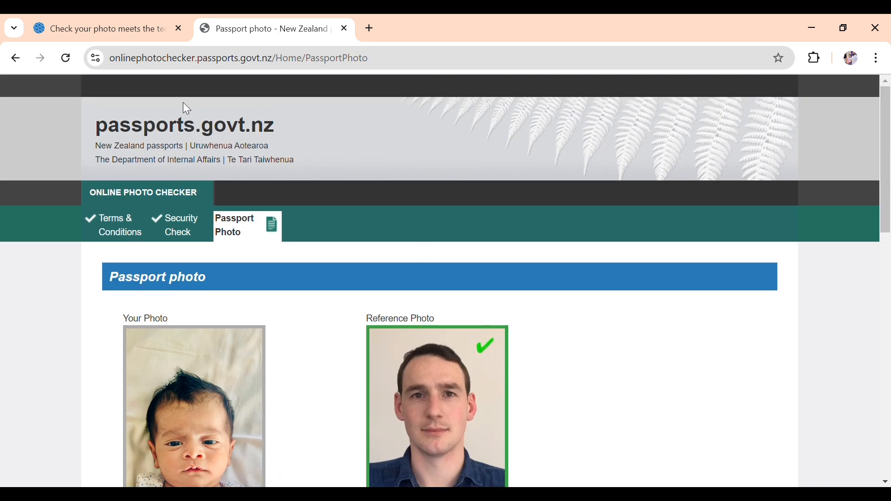
Step: Return to the passports site's home page from the technical requirements page and open "Apply for your passport"
left_click(98, 29)
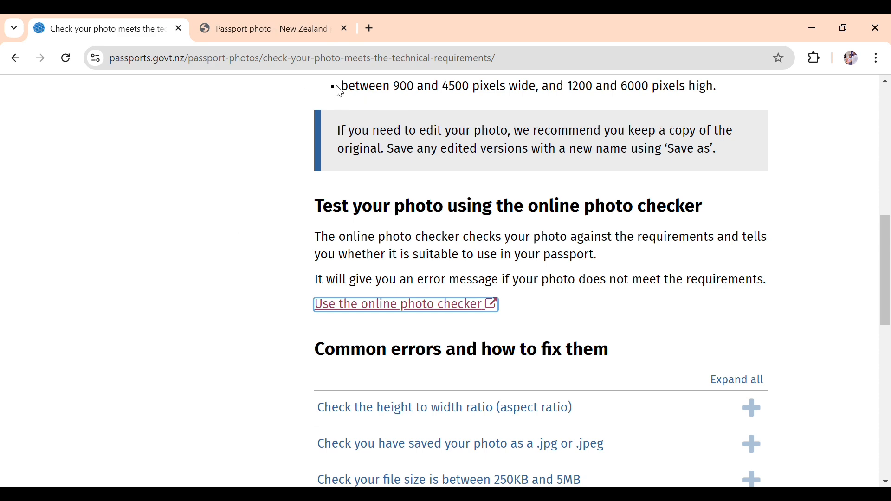
scroll(341, 92, "up", 3)
left_click(17, 59)
left_click(18, 60)
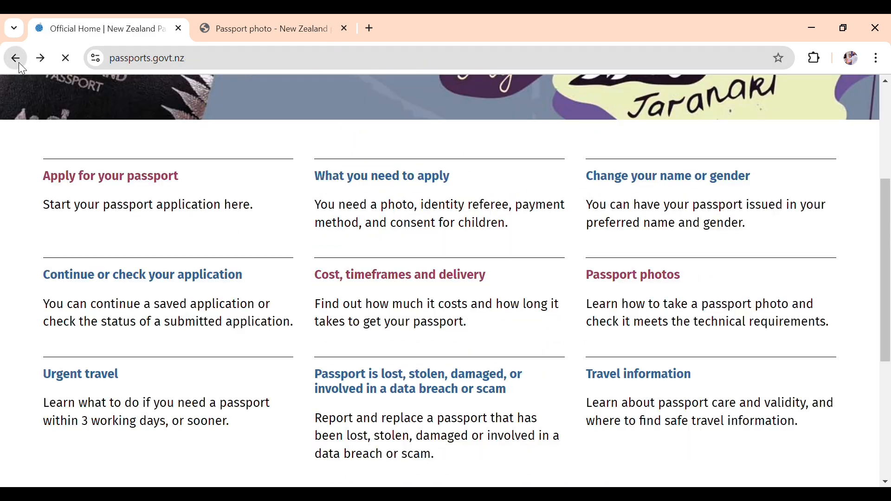
left_click(115, 176)
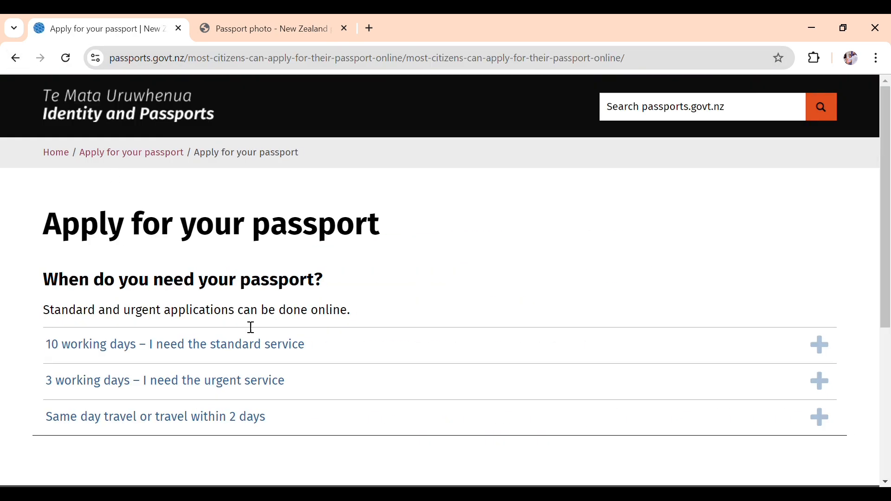
Step: Choose the 10 working days standard service and continue to the application's getting-started page
left_click(231, 346)
scroll(233, 349, "down", 3)
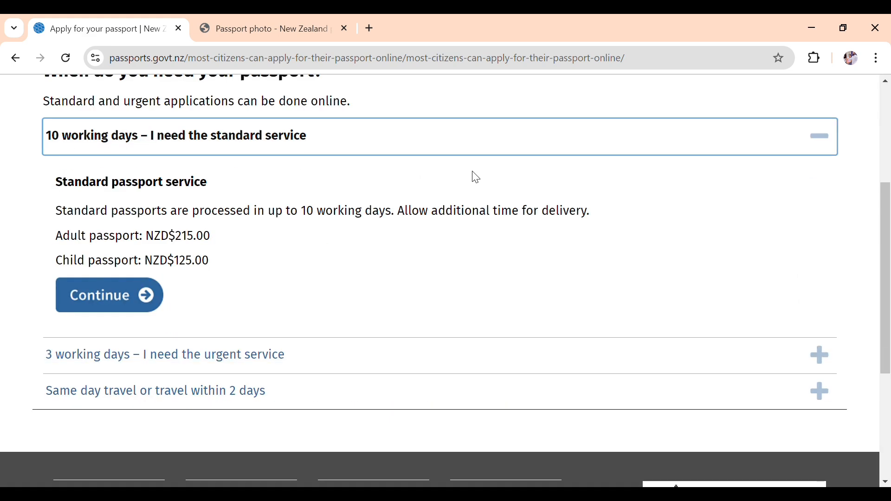
left_click(120, 296)
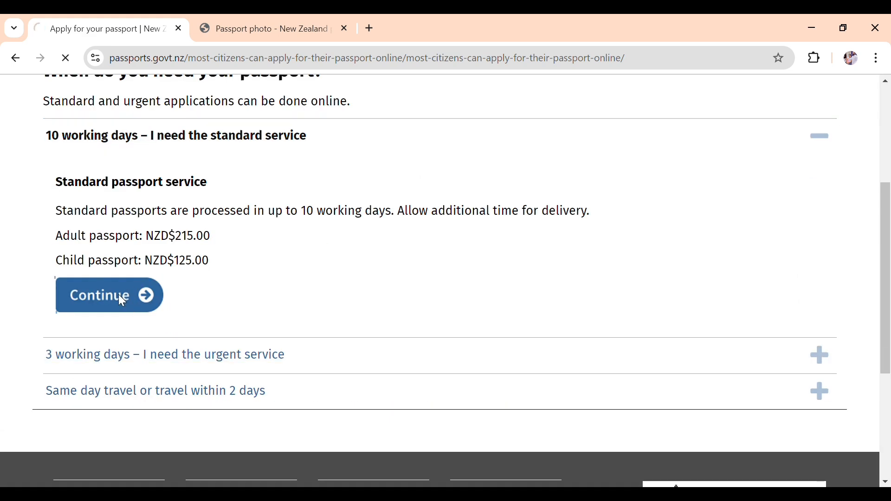
Step: Start a new passport application and log in with the existing RealMe account
scroll(243, 372, "down", 12)
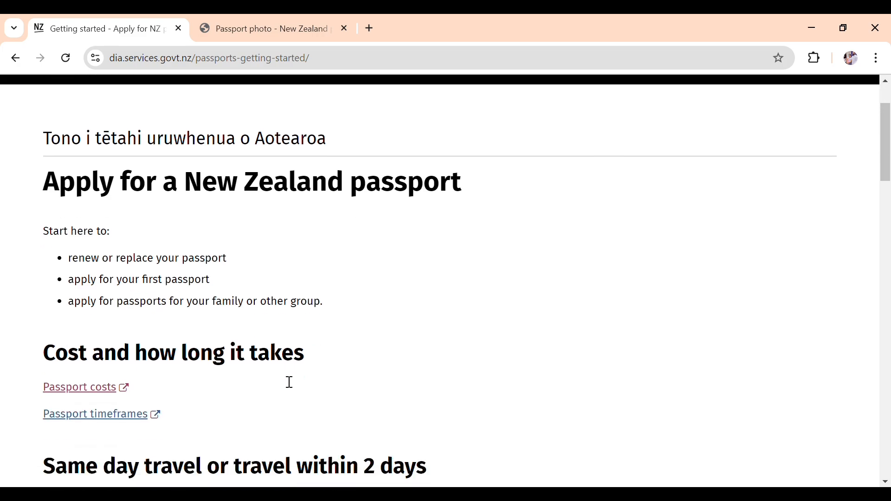
scroll(283, 375, "down", 18)
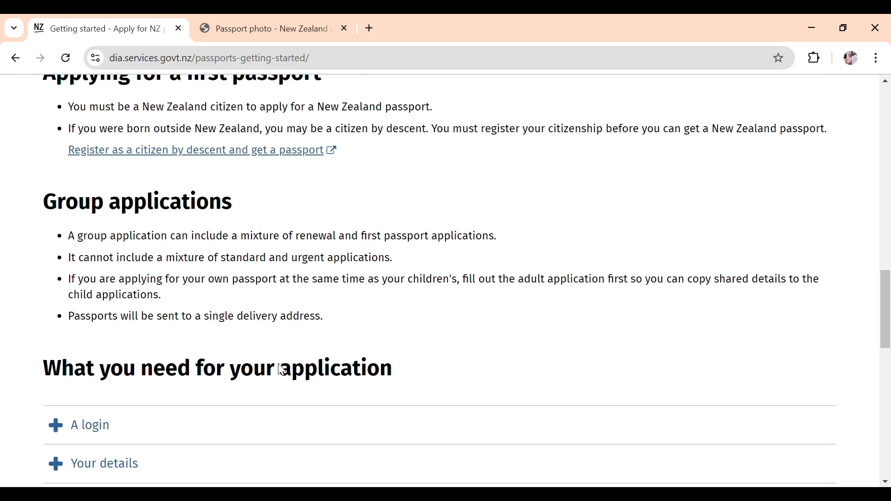
scroll(275, 365, "down", 6)
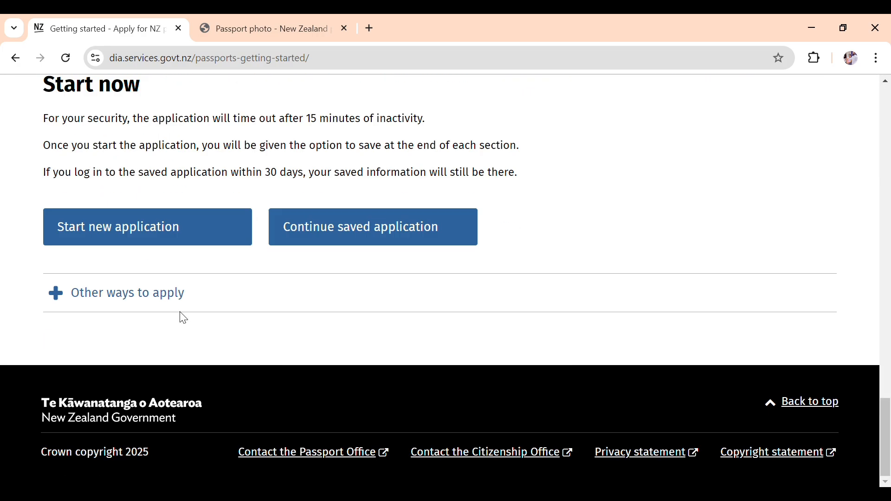
left_click(170, 230)
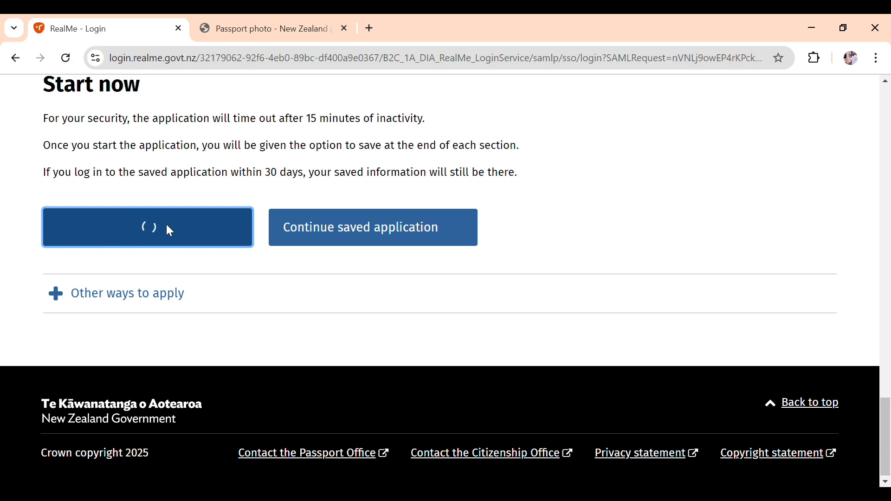
scroll(273, 373, "down", 3)
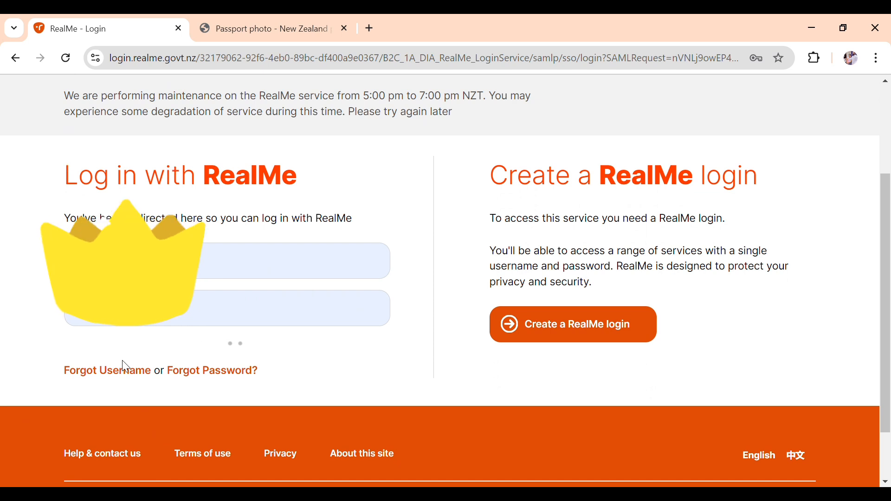
left_click(126, 362)
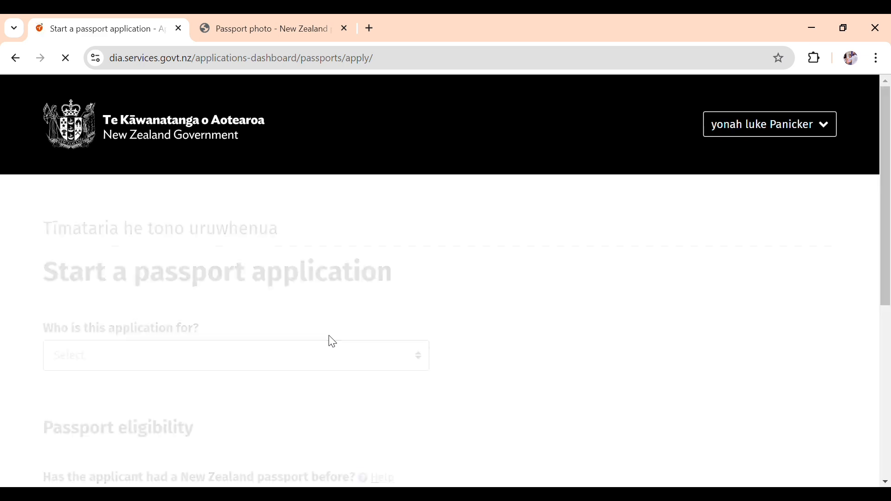
Step: Set the application to be for "Your child" and answer No to having had a New Zealand passport before
left_click(167, 355)
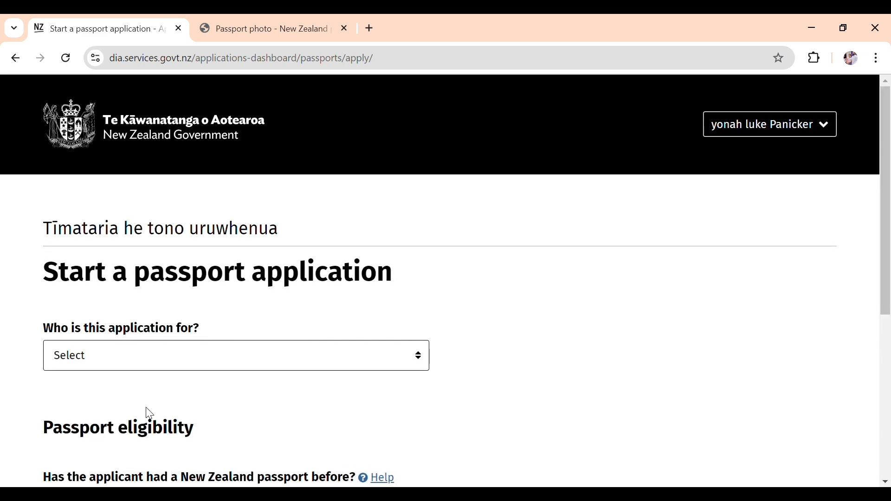
left_click(135, 429)
scroll(154, 417, "down", 3)
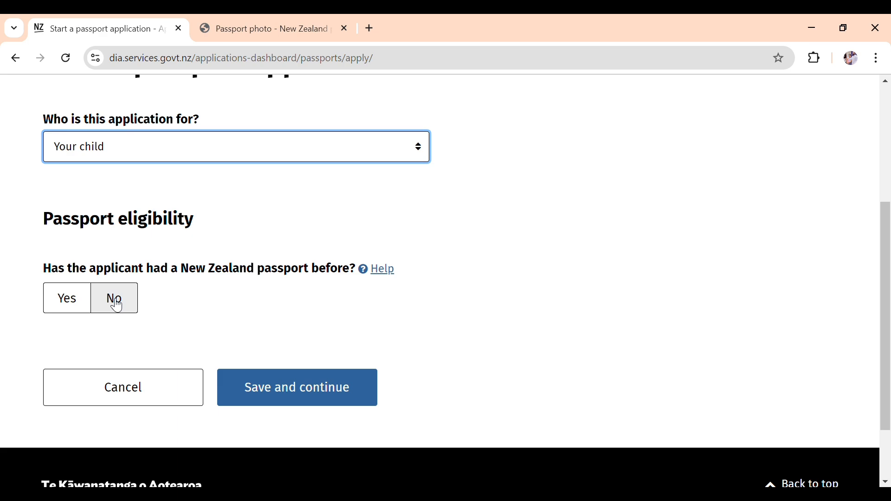
left_click(116, 299)
Step: Set the citizenship basis to "The applicant is a New Zealand citizen by birth" and review the birth details and document history questions
scroll(151, 365, "down", 3)
left_click(143, 205)
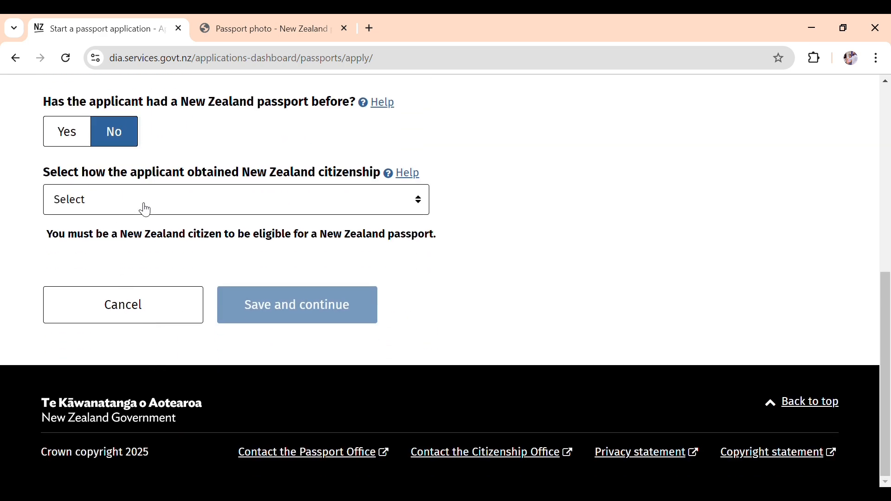
left_click(131, 237)
scroll(163, 346, "down", 1)
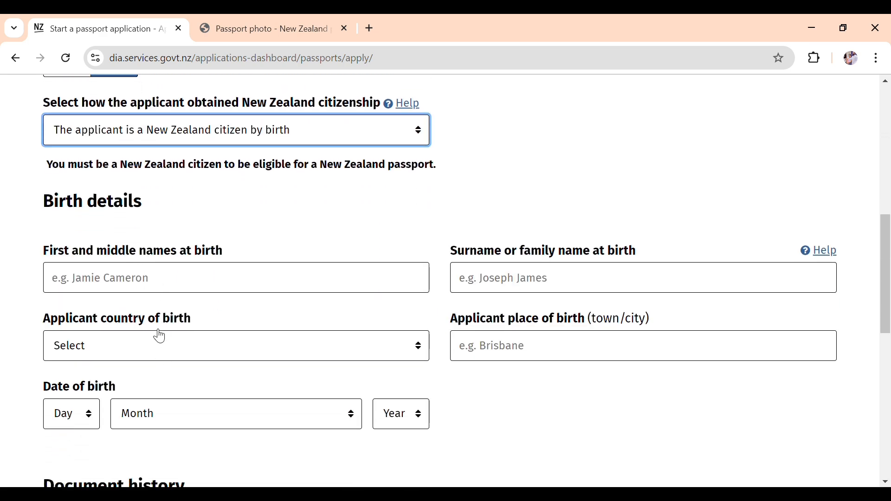
scroll(204, 367, "down", 5)
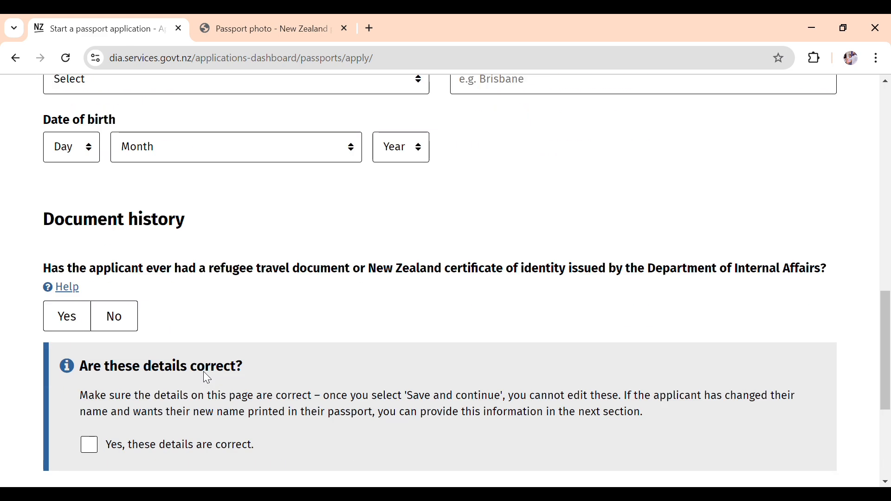
scroll(99, 349, "down", 1)
scroll(116, 353, "down", 1)
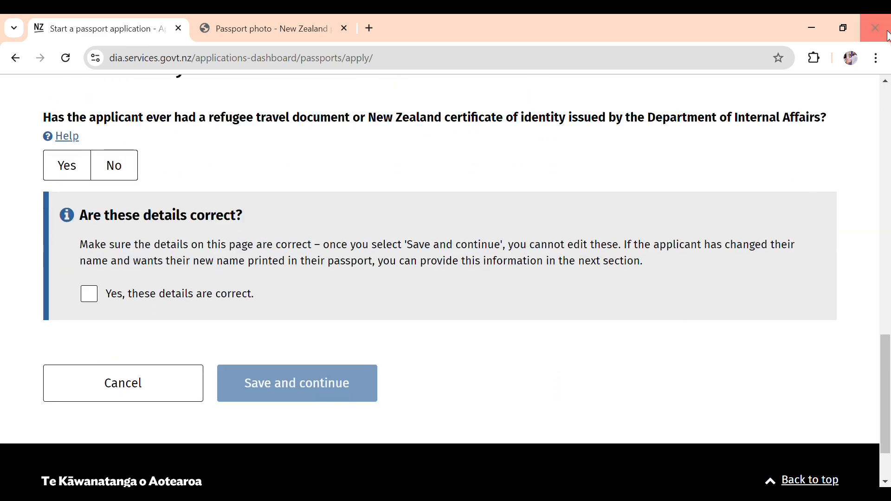
Step: Start the Applicant information section of the child's passport application from the application home page
key("alt+Left")
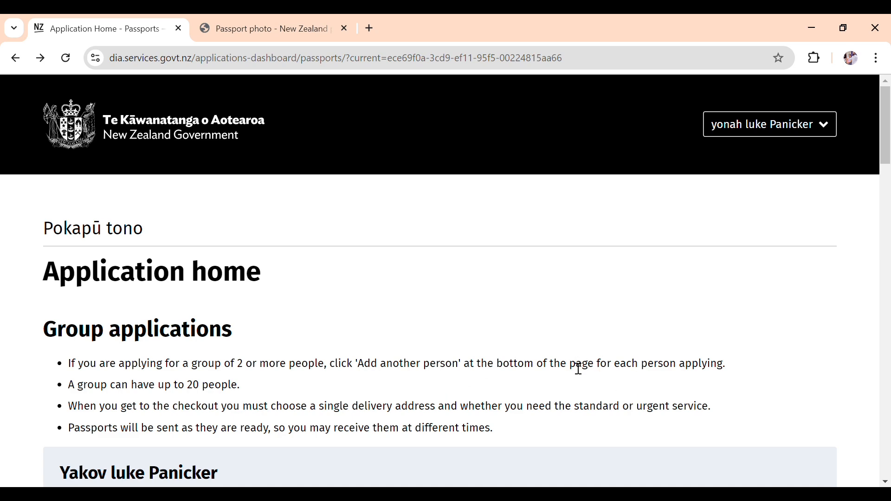
scroll(579, 369, "down", 5)
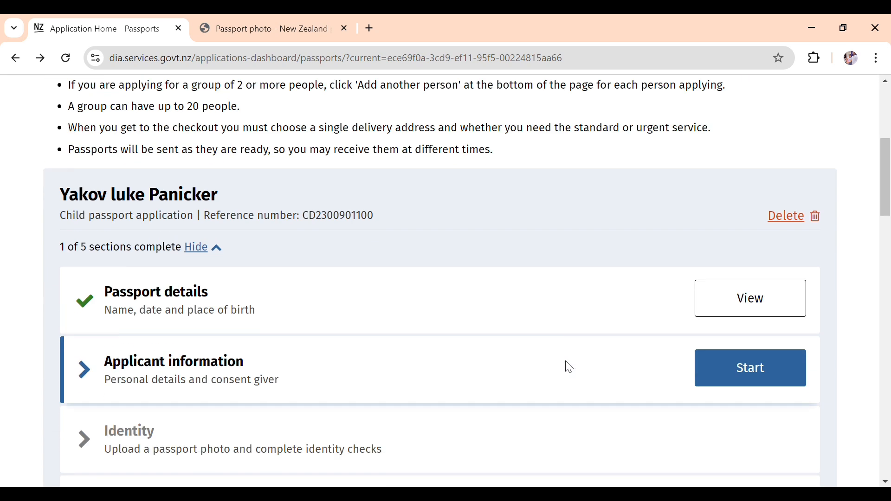
scroll(570, 368, "down", 2)
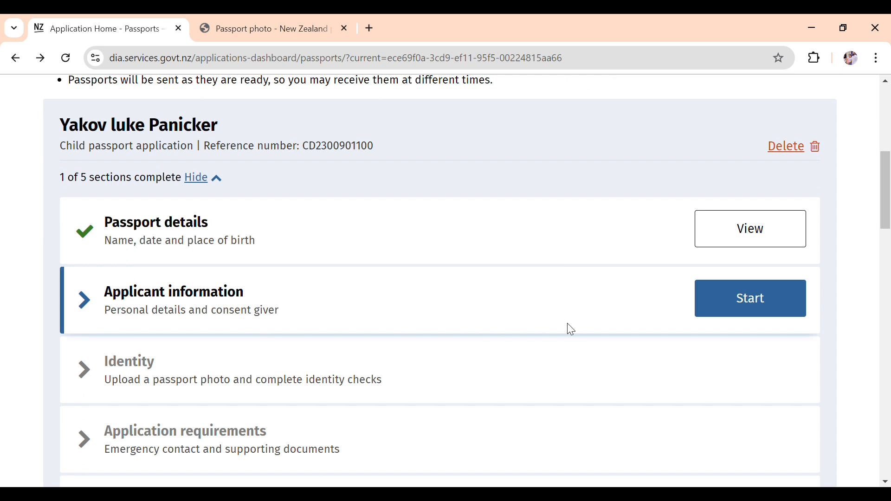
left_click(765, 311)
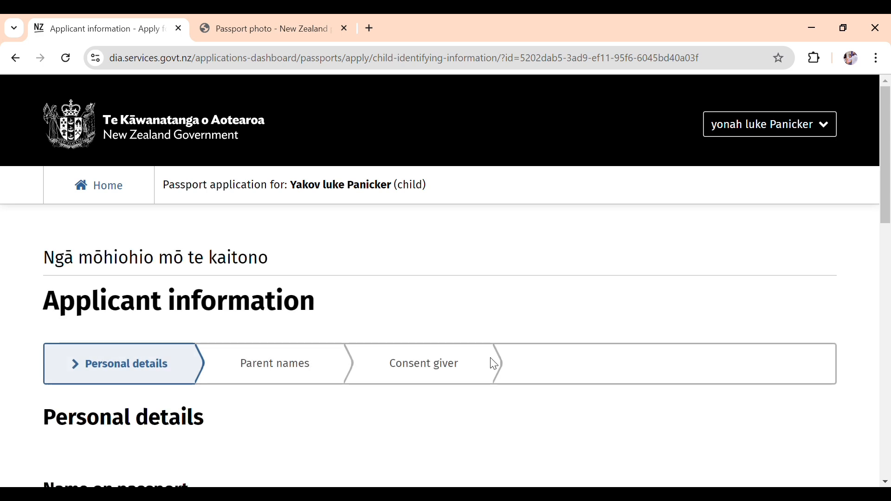
Step: Answer Yes to continuing to use the applicant's stated name on the passport
scroll(441, 391, "down", 5)
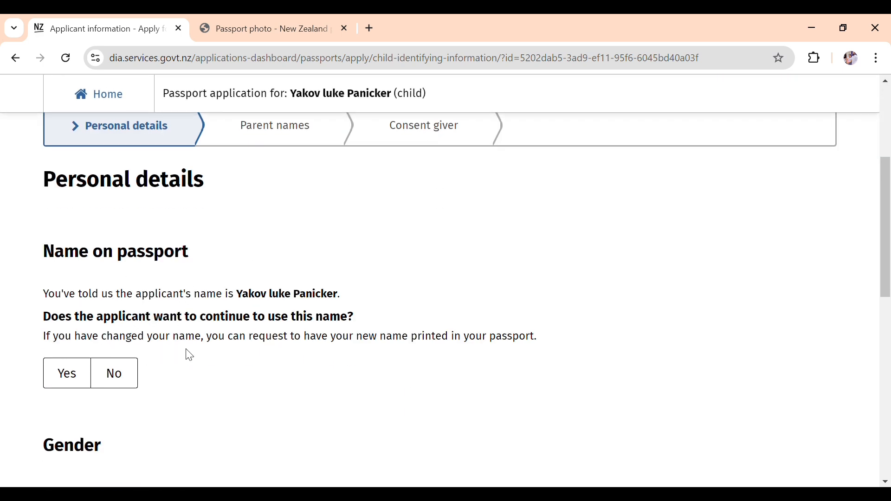
left_click(68, 385)
scroll(135, 374, "down", 3)
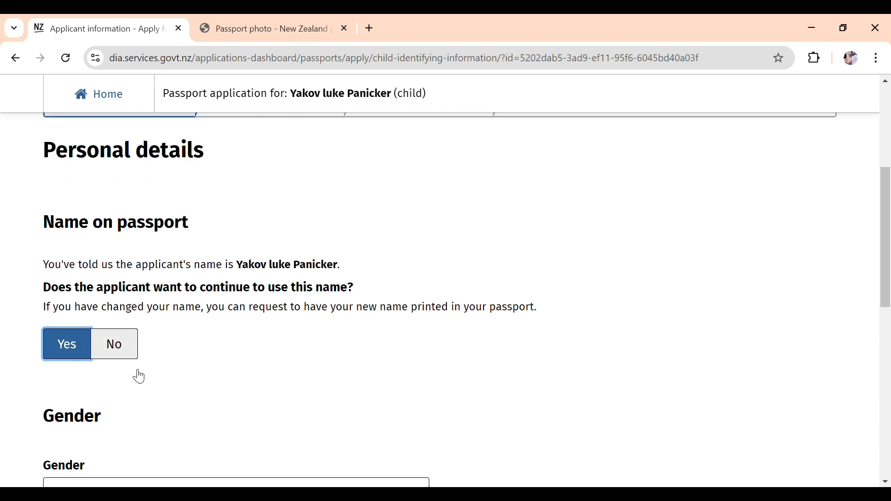
Step: Set the applicant's gender to Male and answer No to it being different from the birth or citizenship record
scroll(139, 377, "down", 3)
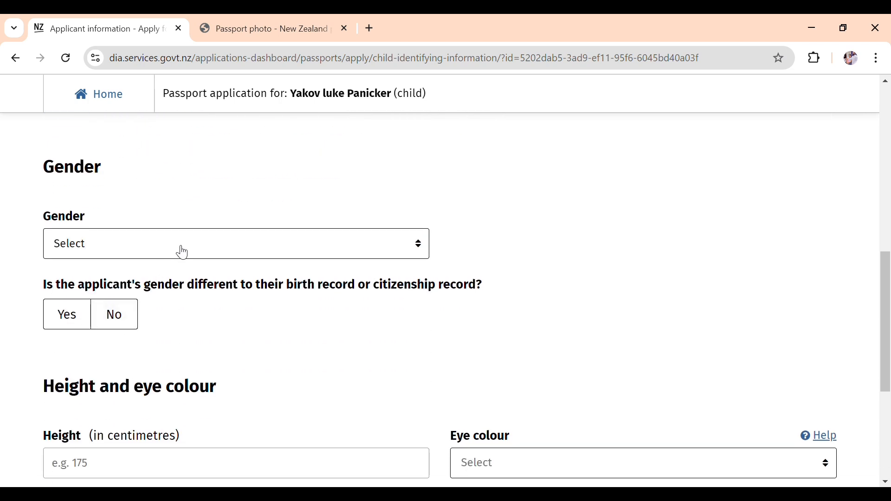
left_click(140, 286)
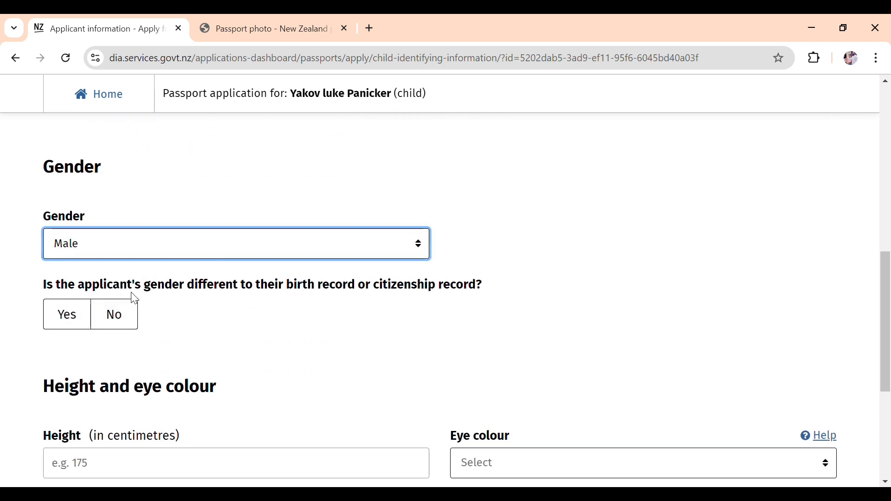
left_click(114, 321)
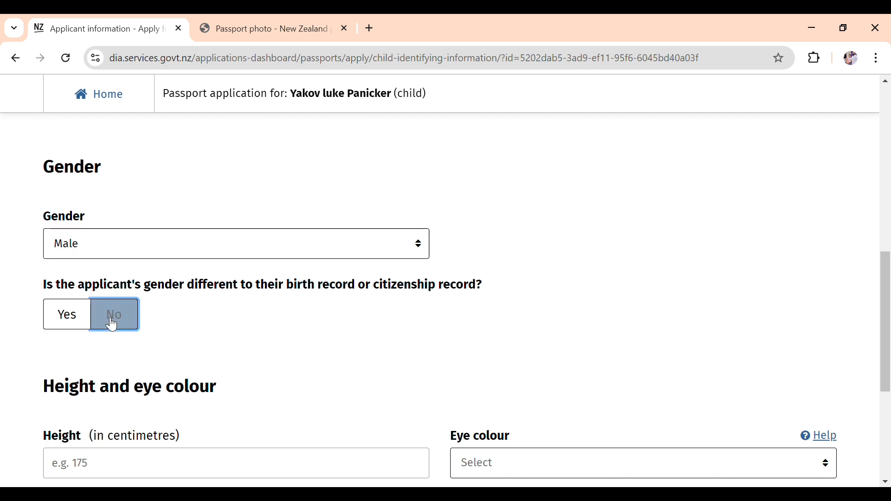
scroll(149, 339, "down", 3)
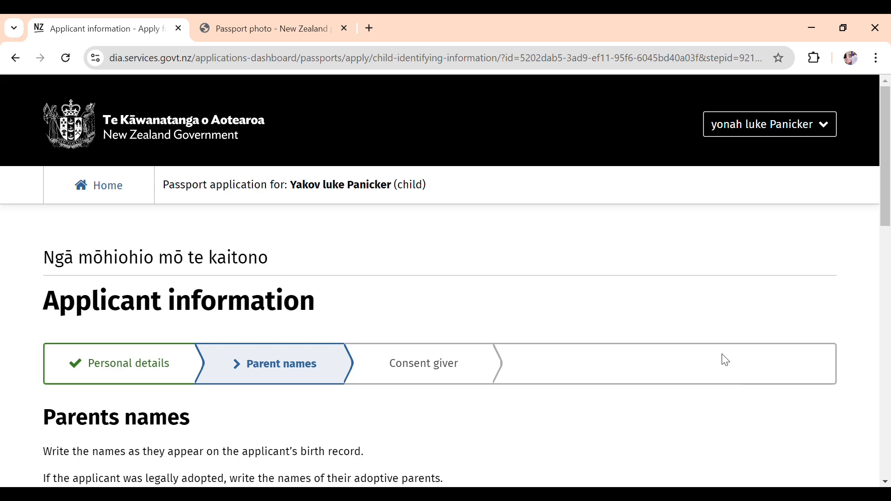
Step: Review the instructions and name fields for Mother / Parent 1 and Father / Parent 2
scroll(269, 376, "down", 4)
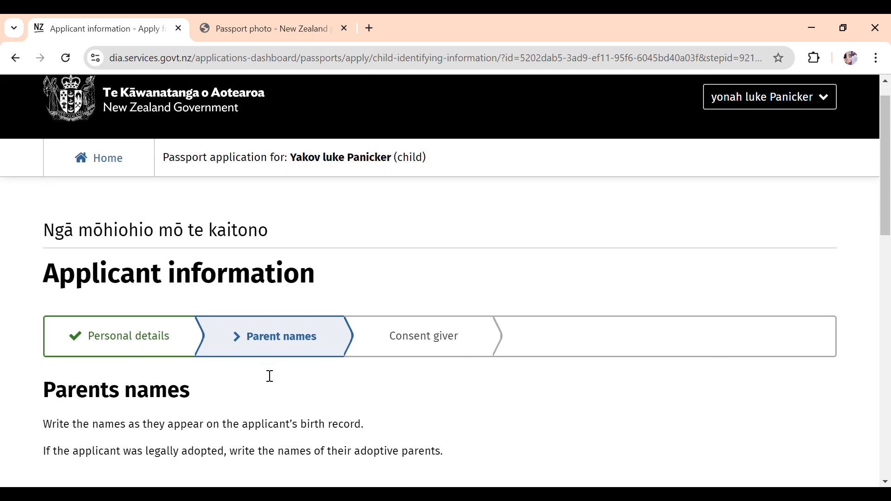
scroll(241, 402, "down", 7)
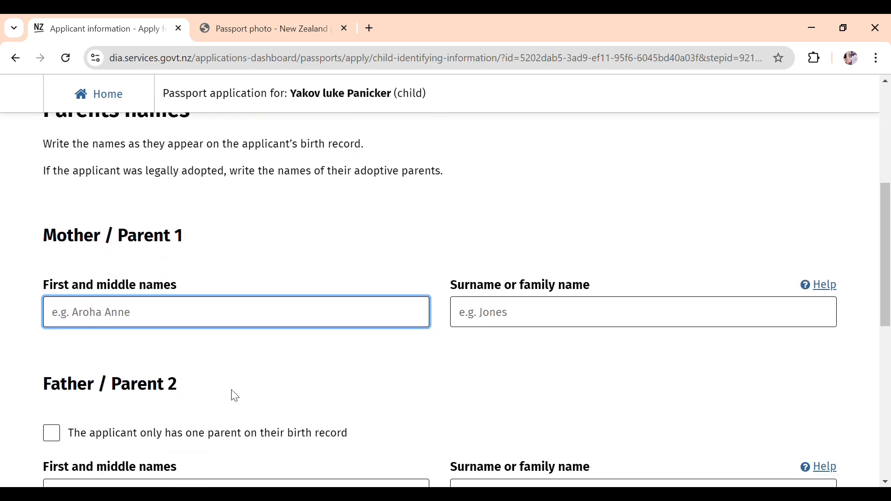
scroll(236, 388, "down", 2)
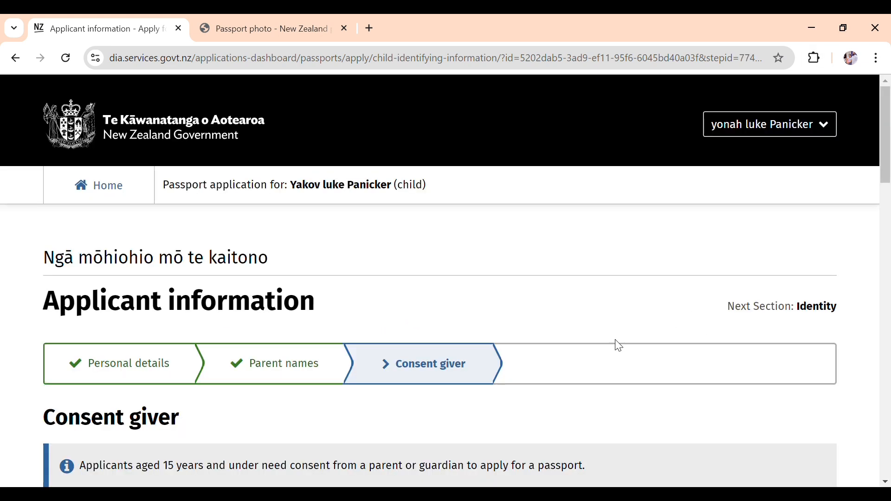
Step: Examine the consent giver questions covering relationship, name and contact details, and address
scroll(334, 364, "down", 5)
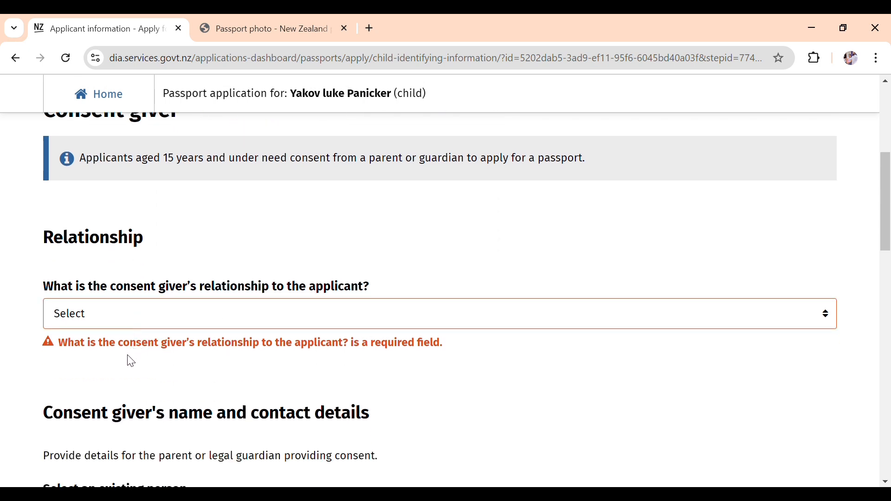
scroll(321, 360, "down", 3)
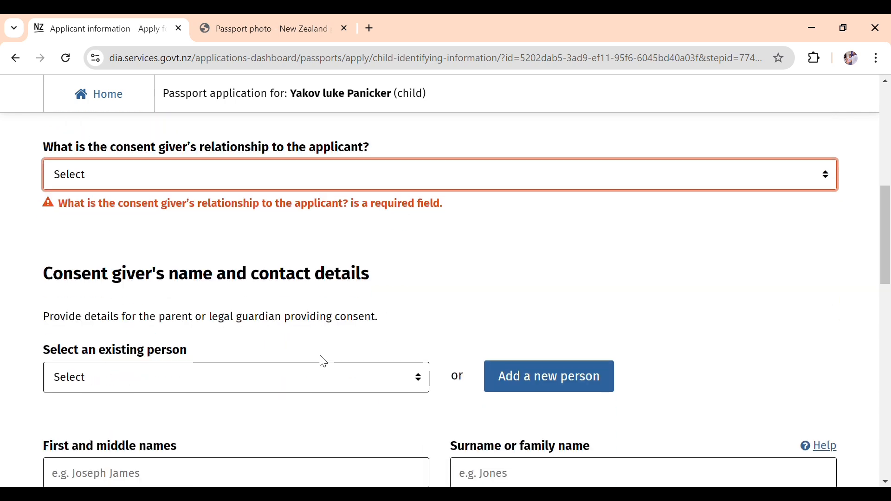
scroll(185, 334, "down", 3)
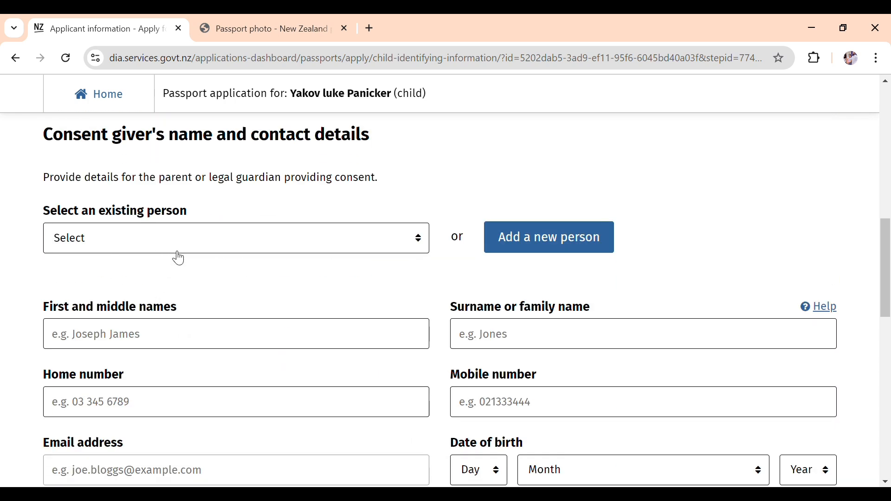
scroll(184, 298, "down", 3)
scroll(185, 298, "down", 5)
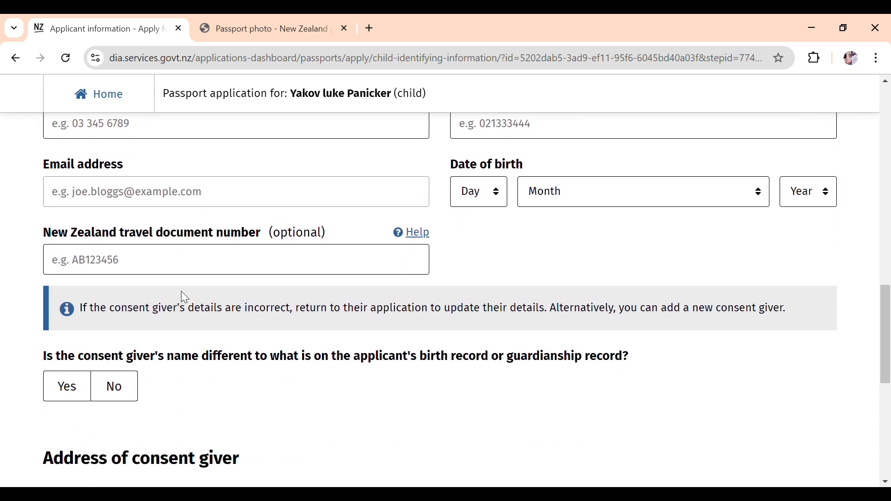
scroll(185, 301, "down", 2)
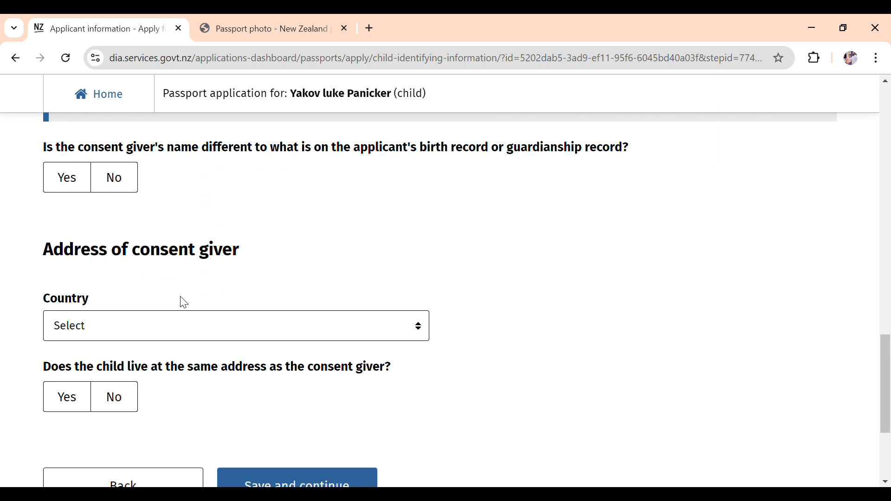
scroll(184, 304, "down", 2)
scroll(185, 304, "down", 3)
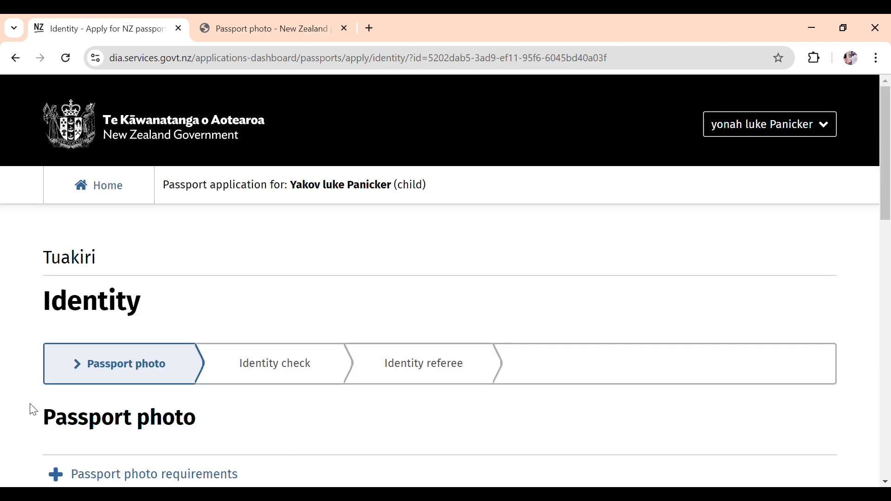
Step: Examine the passport photo upload instructions and file requirements in the Identity section
scroll(409, 373, "down", 5)
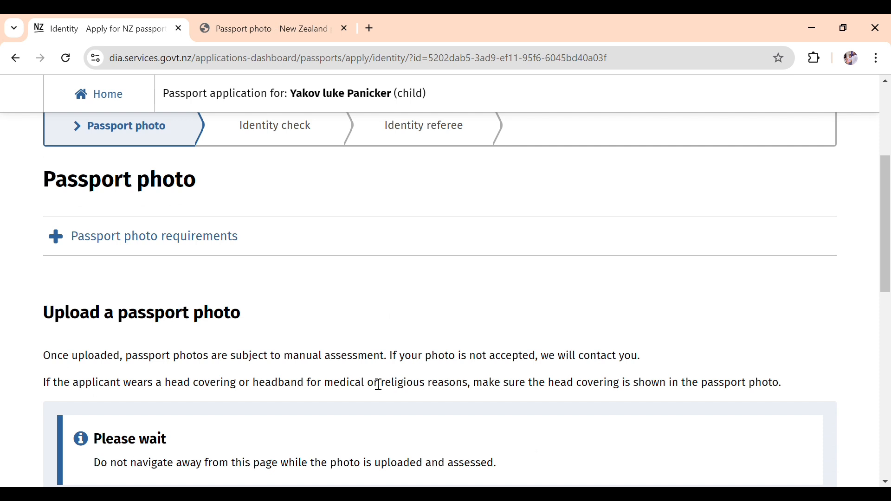
scroll(374, 385, "down", 2)
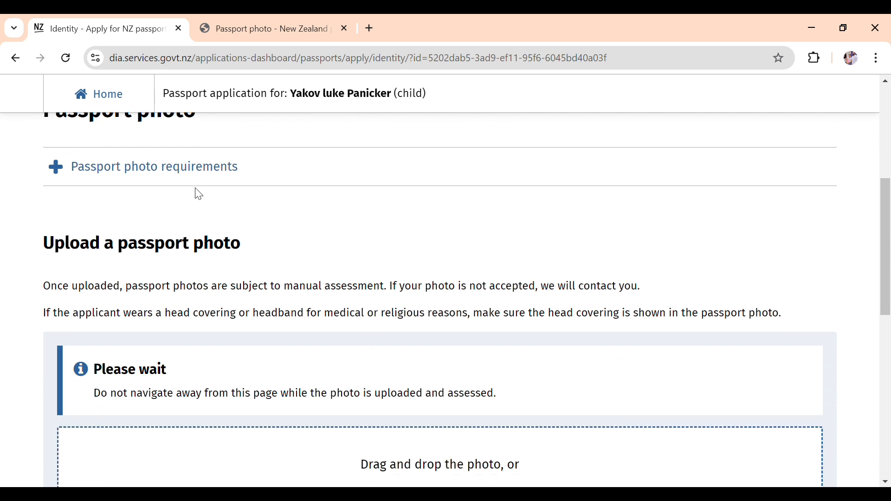
scroll(240, 299, "down", 5)
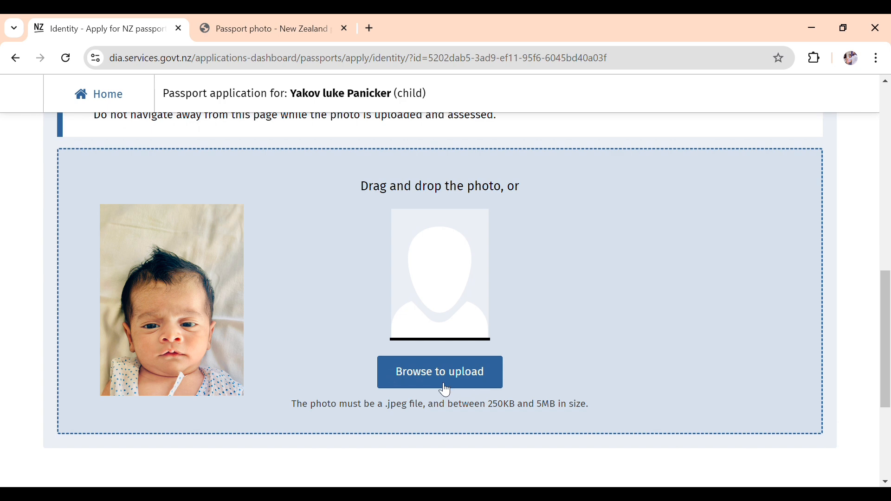
scroll(443, 390, "down", 3)
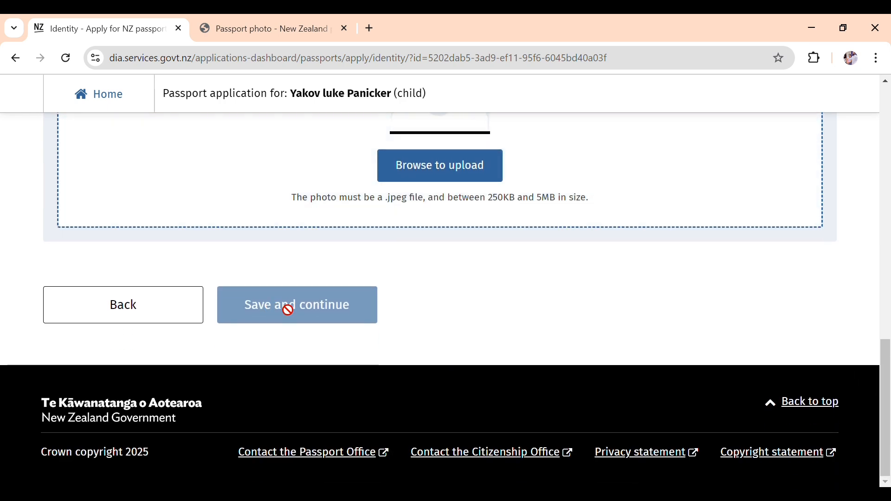
scroll(553, 329, "up", 2)
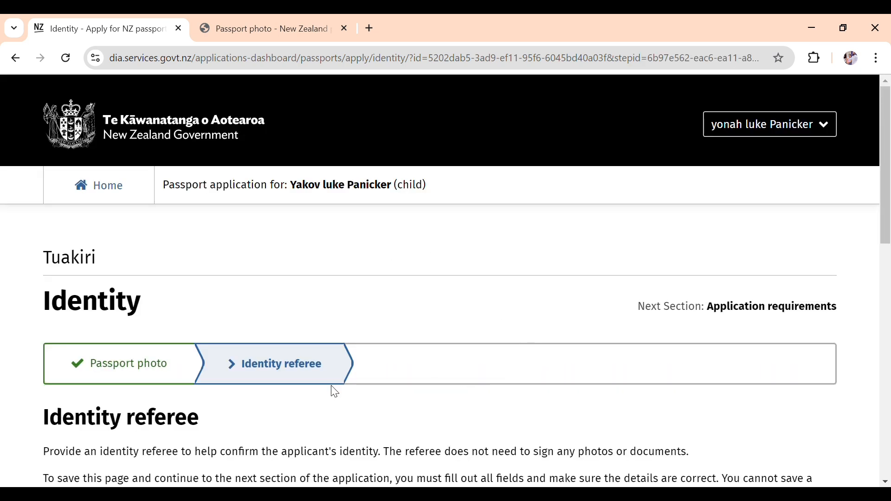
Step: Expand "Who can be an identity referee?" and read the conditions a referee must meet
scroll(332, 390, "down", 3)
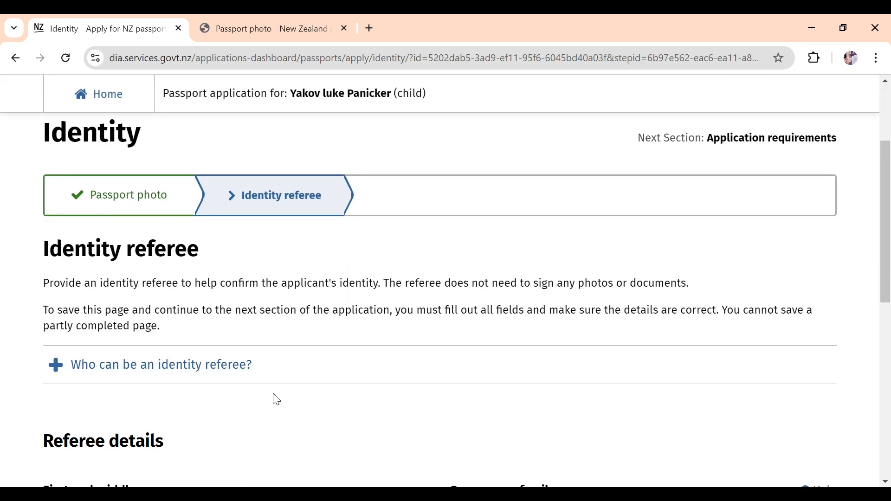
left_click(231, 371)
scroll(232, 376, "down", 1)
scroll(231, 375, "down", 2)
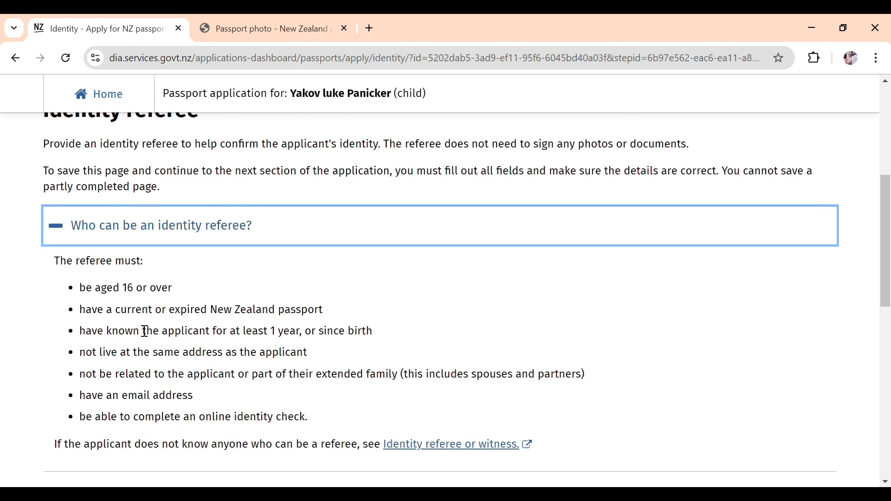
left_click_drag(103, 295, 332, 419)
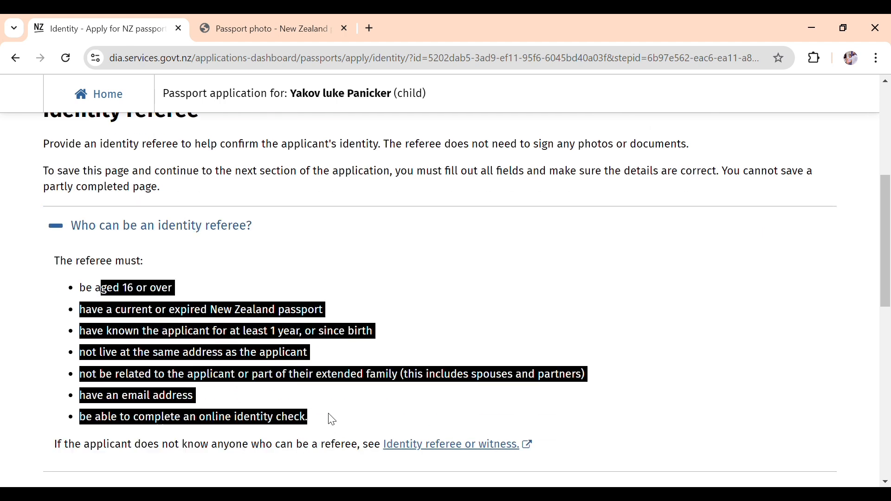
left_click(332, 419)
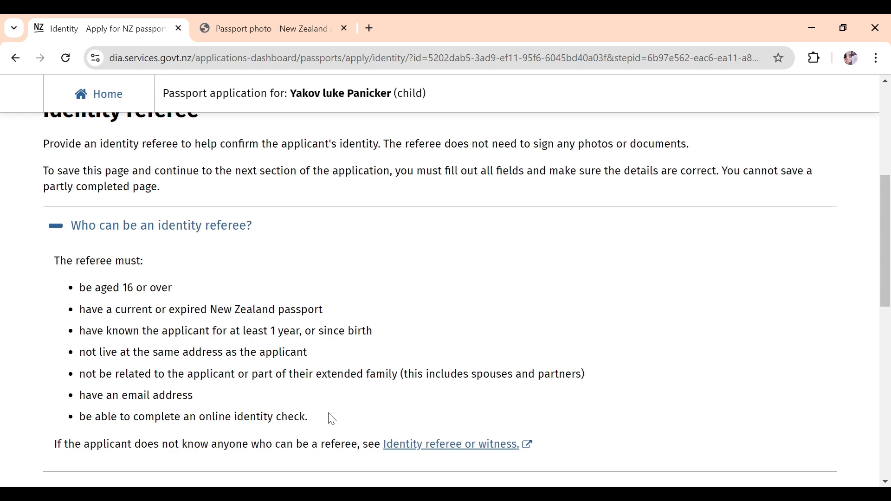
Step: Review which referee details are requested, including name, NZ passport number and date of birth
scroll(332, 419, "down", 10)
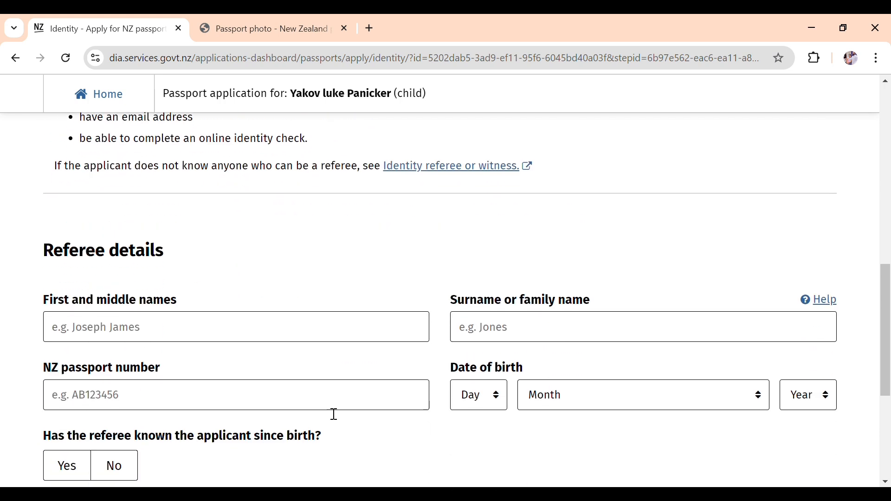
scroll(324, 407, "up", 3)
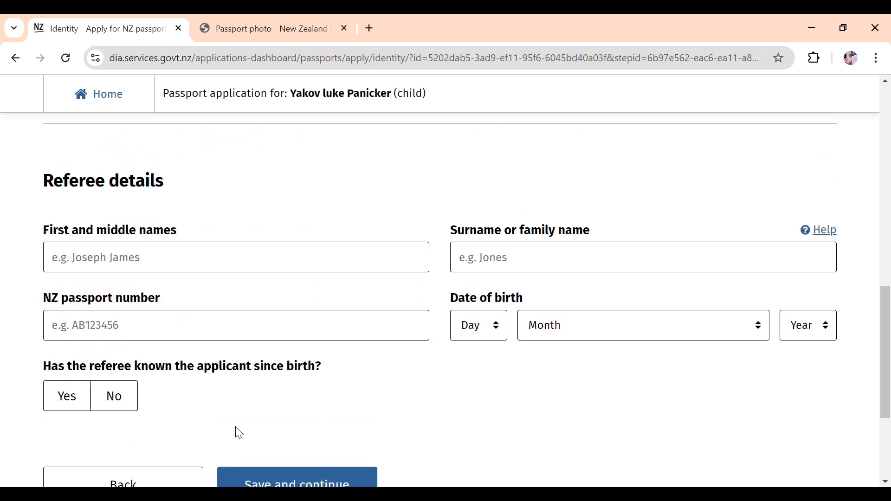
scroll(242, 430, "down", 3)
scroll(369, 383, "up", 5)
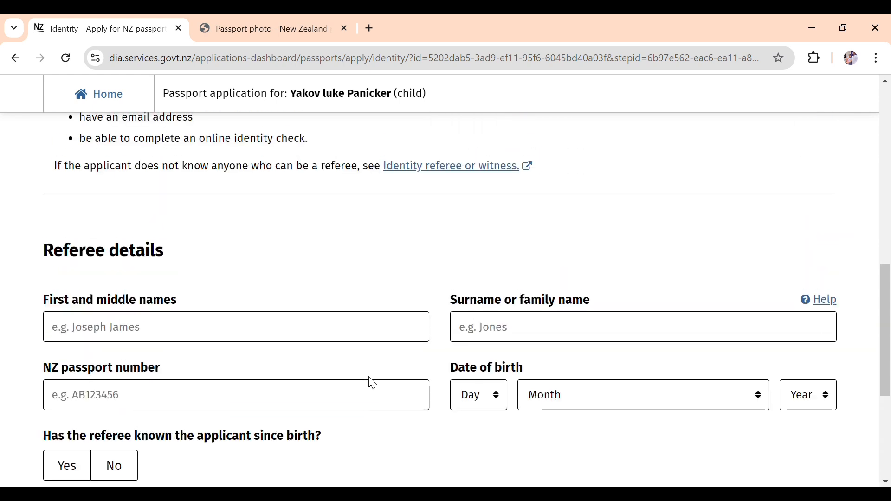
scroll(373, 384, "up", 10)
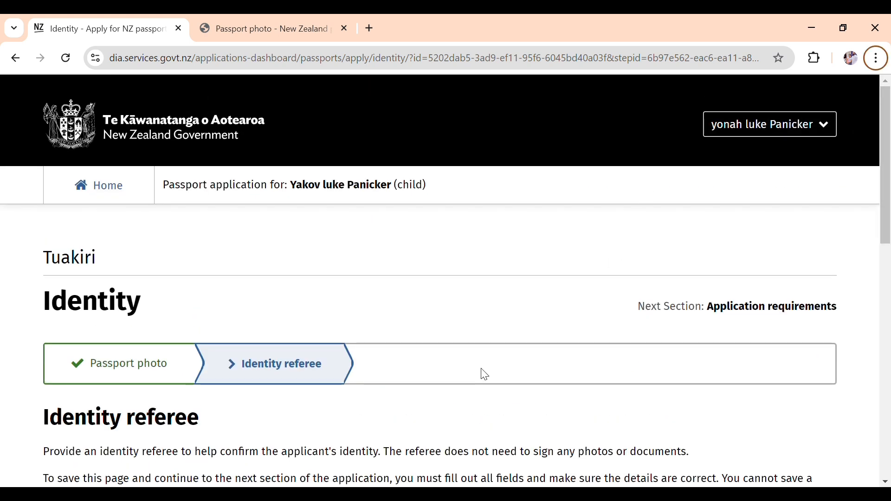
Step: Reopen the identity referee eligibility guidance and review it together with the form down to the question about knowing the applicant since birth
scroll(325, 363, "down", 2)
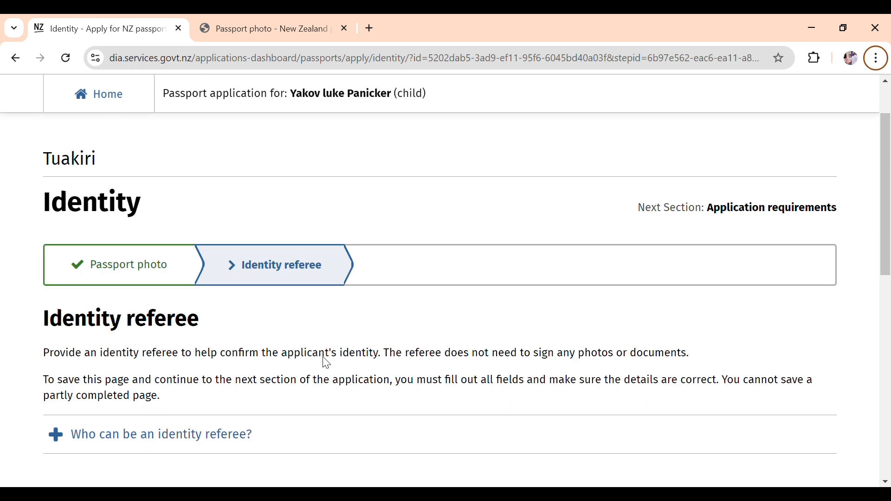
scroll(327, 363, "down", 3)
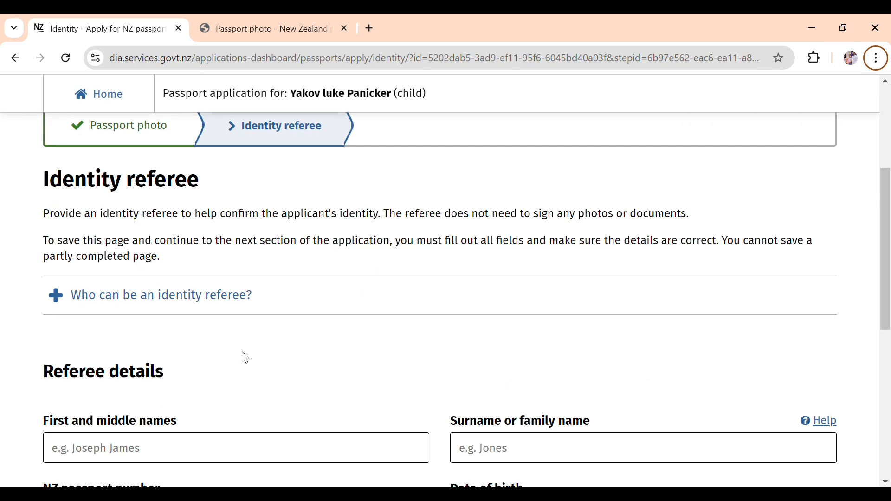
left_click(209, 300)
scroll(195, 316, "down", 2)
scroll(188, 320, "down", 1)
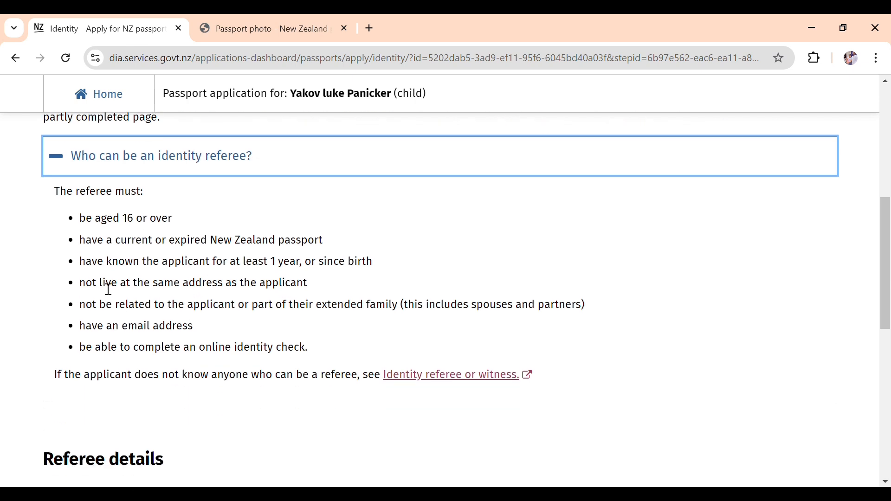
scroll(232, 325, "down", 1)
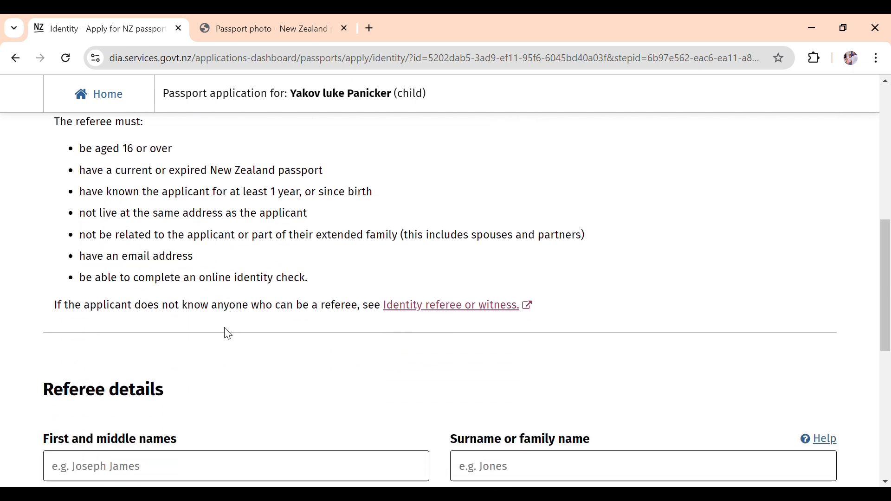
scroll(226, 333, "down", 3)
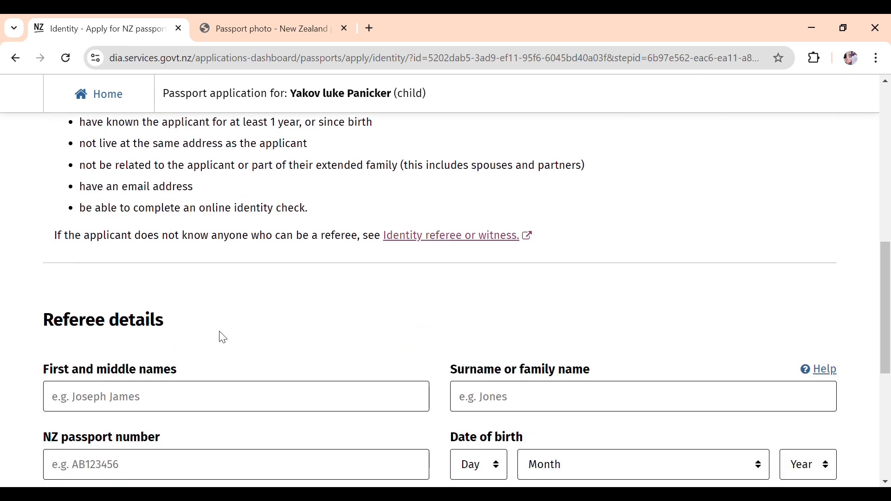
scroll(228, 339, "down", 2)
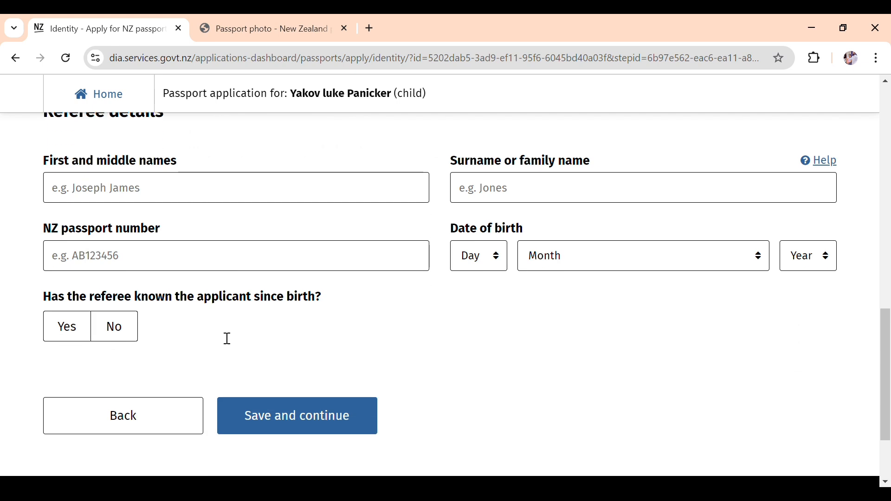